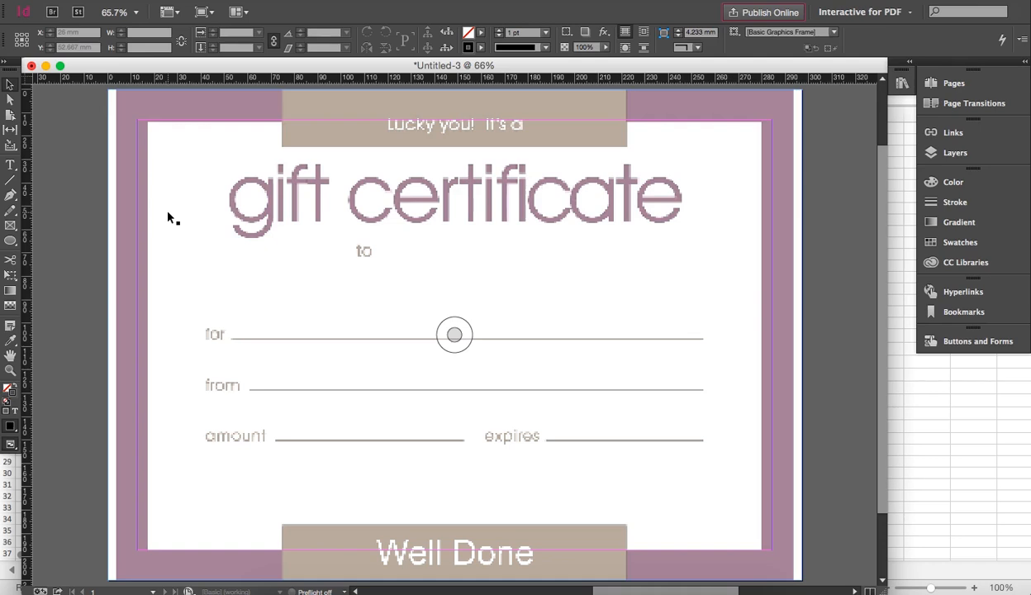
Switch to Excel to examine the DATA_MERGE_TUT workbook's Save As format, cancel without saving, and return to the InDesign certificate
{"action": "left_click", "coordinate": [929, 413]}
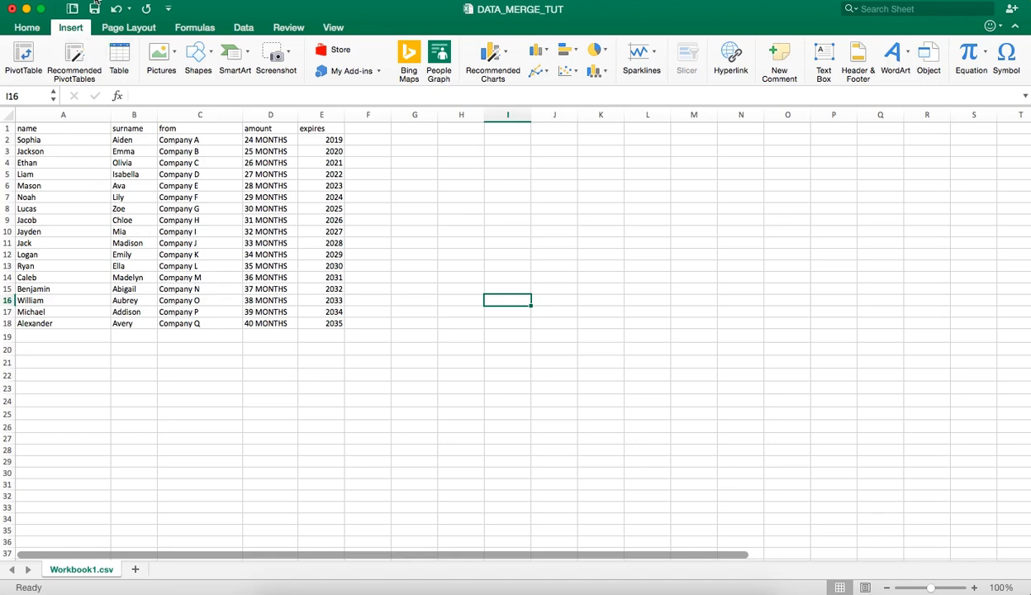
{"action": "left_click", "coordinate": [93, 2]}
{"action": "left_click", "coordinate": [100, 99]}
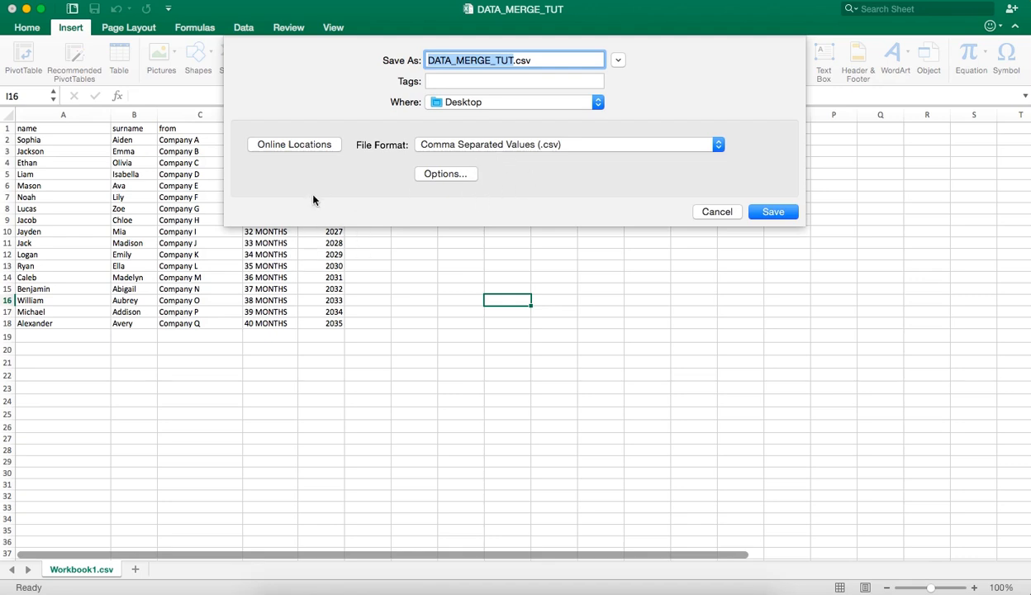
{"action": "left_click", "coordinate": [724, 213]}
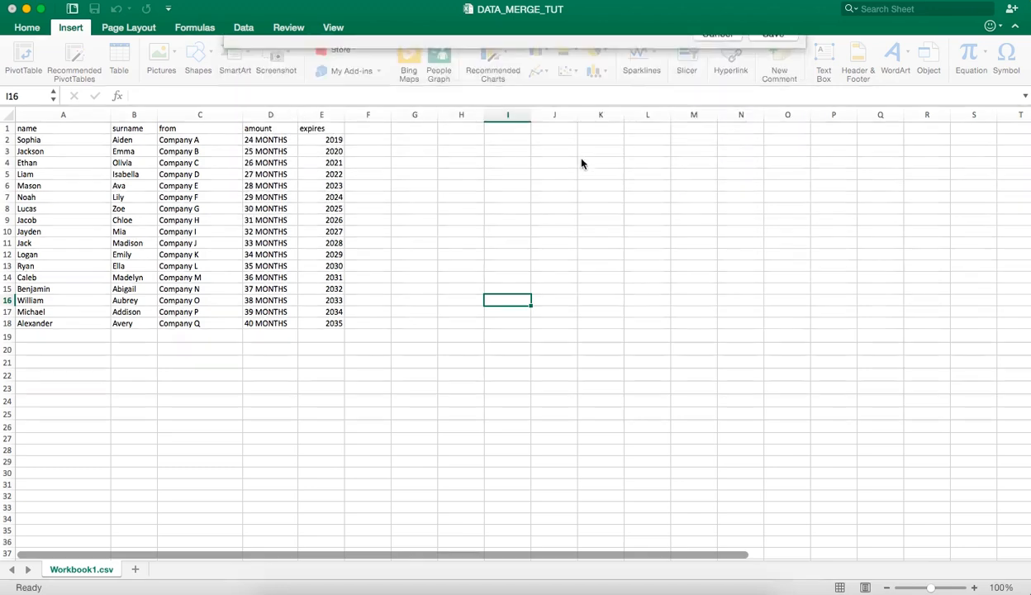
{"action": "left_click", "coordinate": [514, 579]}
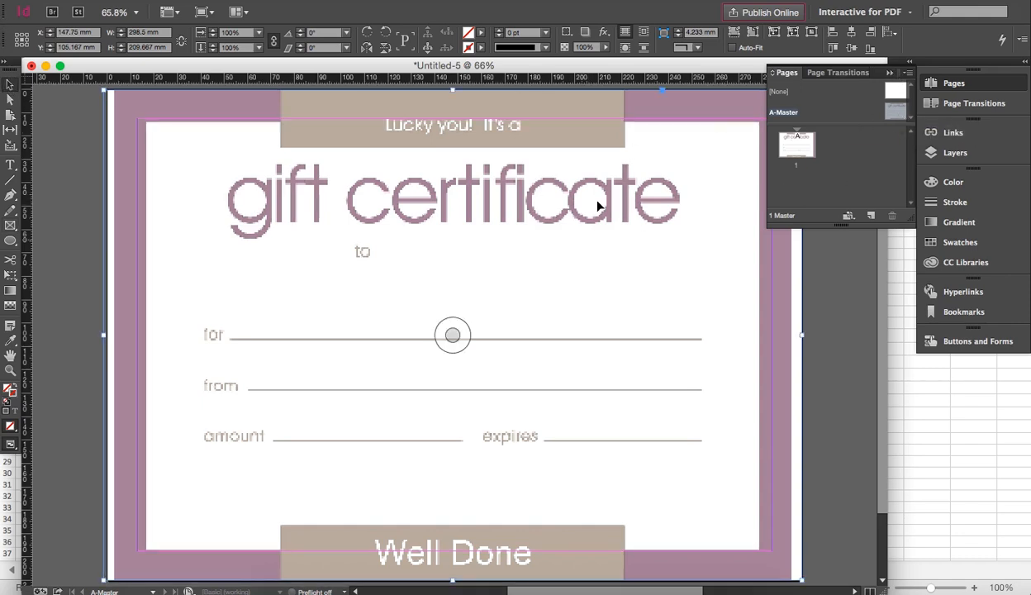
Draw two side-by-side text frames following the "to" label under the gift certificate title
{"action": "left_click", "coordinate": [10, 168]}
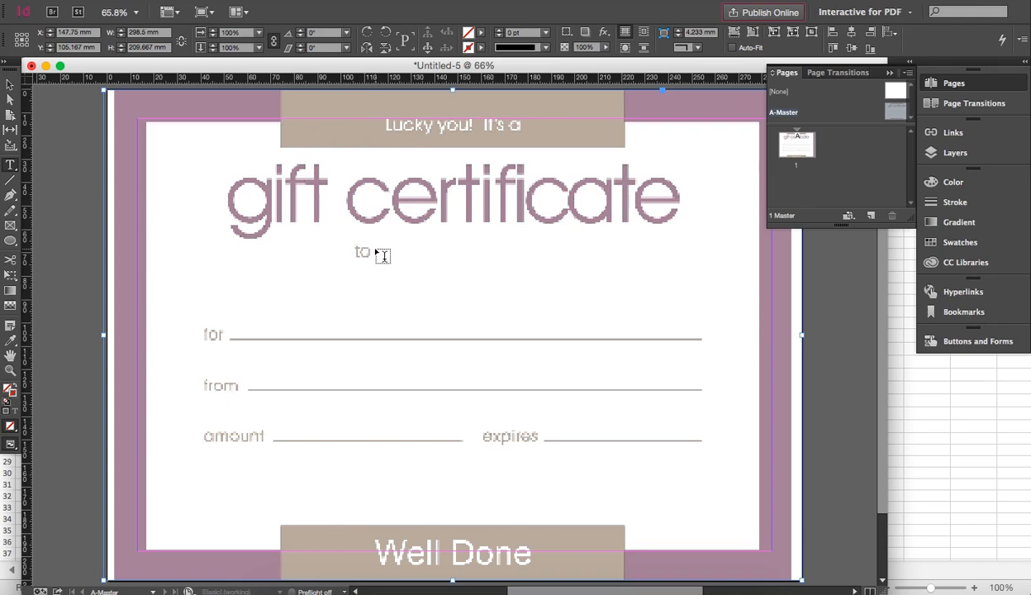
{"action": "left_click_drag", "start_coordinate": [375, 248], "coordinate": [507, 259]}
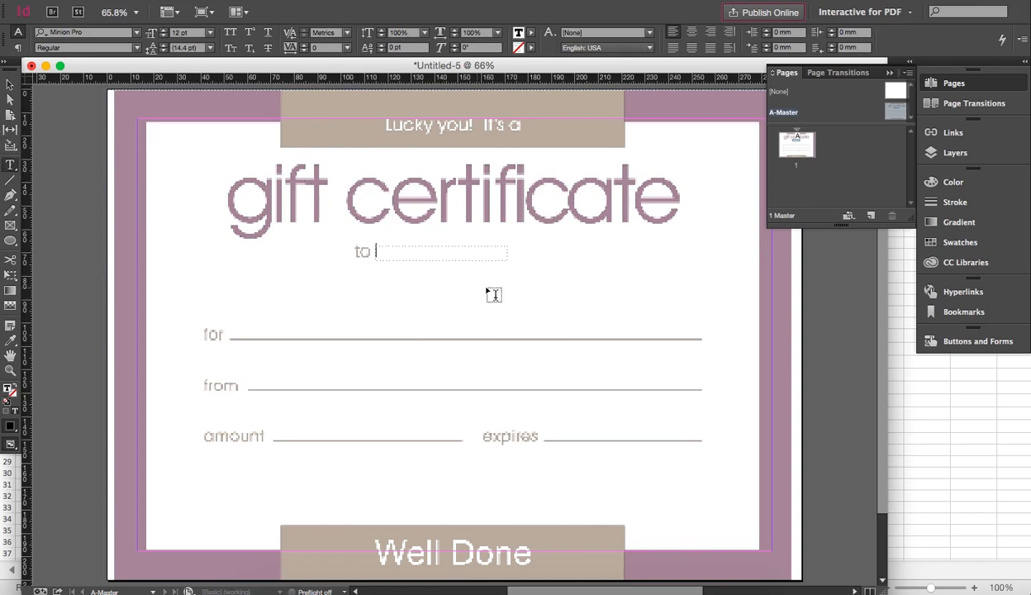
{"action": "left_click_drag", "start_coordinate": [514, 247], "coordinate": [646, 263]}
Draw text frames on the "for" and "from" lines and nudge the "from" frame, about 95 by 15 mm, up onto its line
{"action": "left_click", "coordinate": [358, 312]}
{"action": "left_click_drag", "start_coordinate": [358, 312], "coordinate": [581, 337]}
{"action": "left_click_drag", "start_coordinate": [358, 361], "coordinate": [581, 394]}
{"action": "left_click", "coordinate": [12, 84]}
{"action": "key", "text": "Up"}
{"action": "key", "text": "Up"}
{"action": "key", "text": "Up"}
{"action": "key", "text": "Up"}
{"action": "key", "text": "Up"}
{"action": "key", "text": "Up"}
{"action": "key", "text": "Up"}
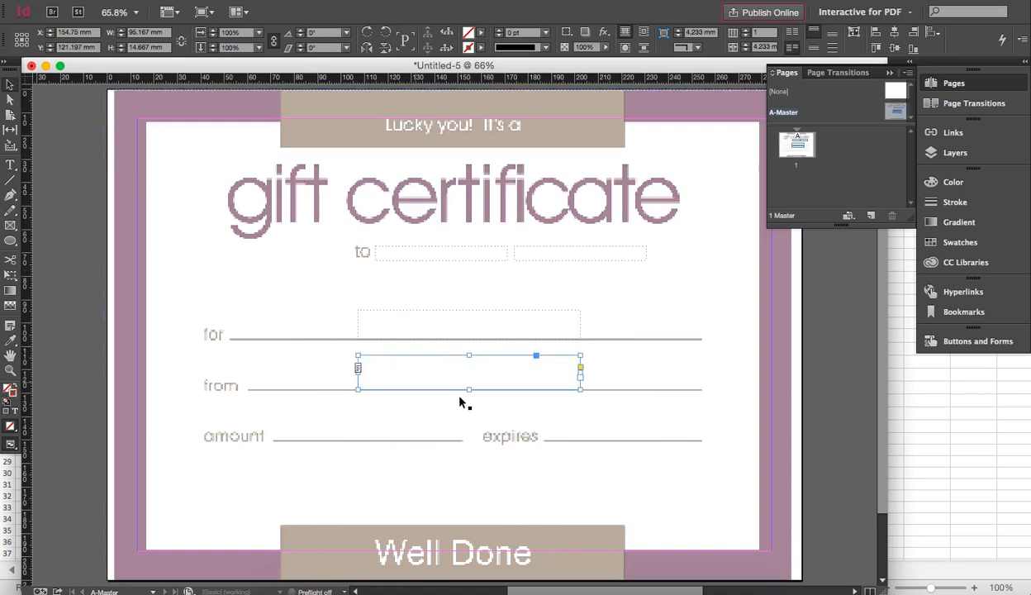
Draw one text frame on the "amount" line and another on the "expires" line
{"action": "left_click", "coordinate": [10, 165]}
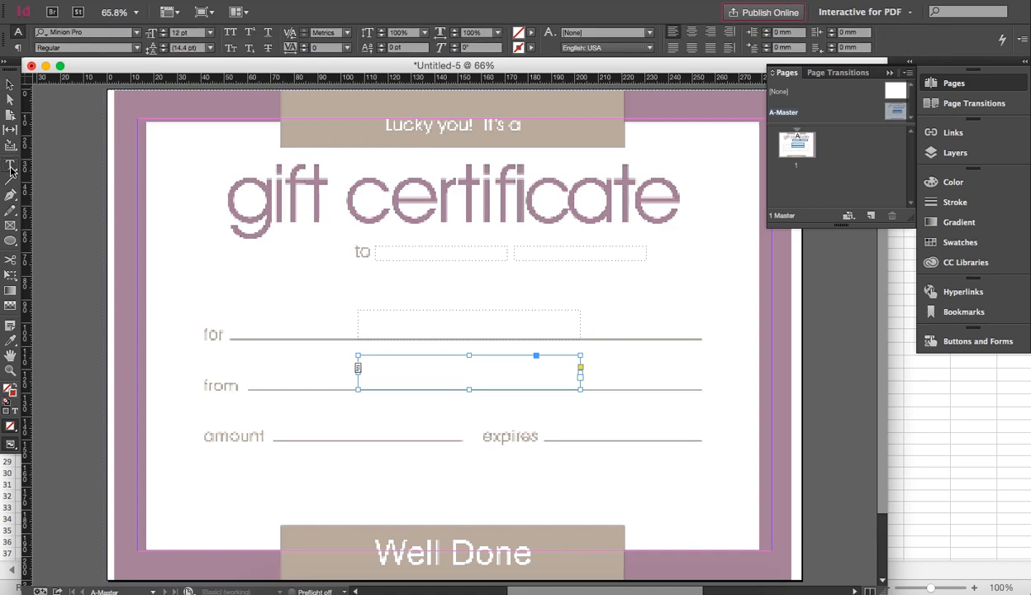
{"action": "left_click_drag", "start_coordinate": [303, 413], "coordinate": [426, 440]}
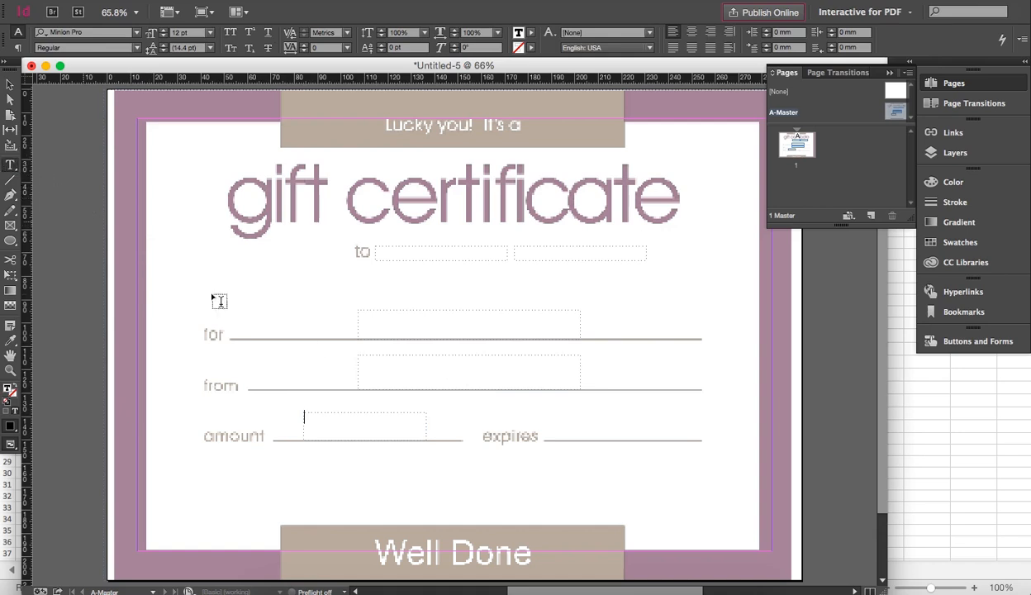
{"action": "left_click_drag", "start_coordinate": [572, 414], "coordinate": [682, 441]}
Place the insertion point in the first frame after "to" and load DATA_MERGE_TUT.csv from the Desktop as the data merge source
{"action": "left_click", "coordinate": [452, 252]}
{"action": "left_click", "coordinate": [386, 1]}
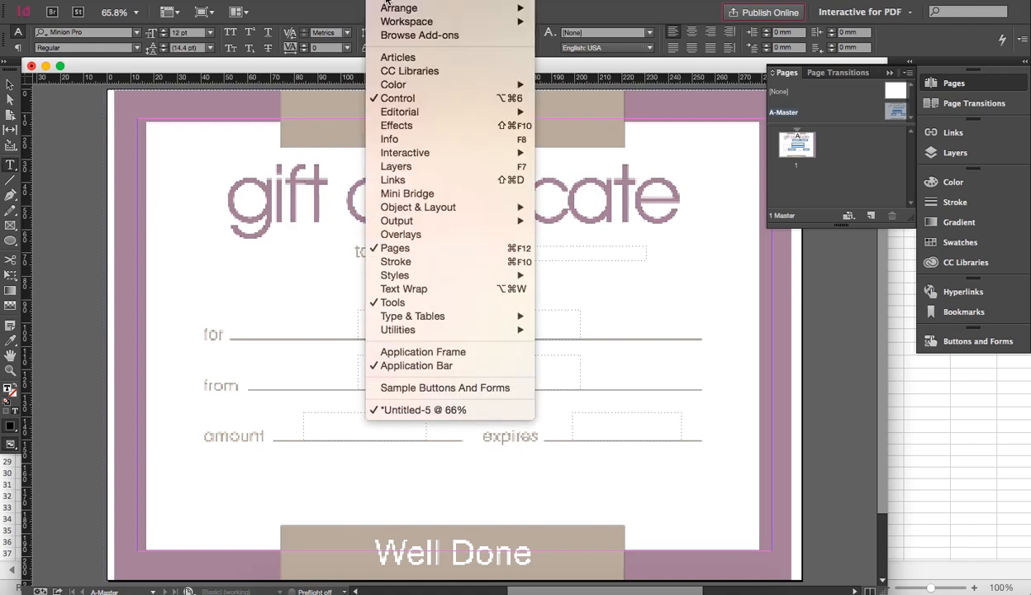
{"action": "mouse_move", "coordinate": [400, 337]}
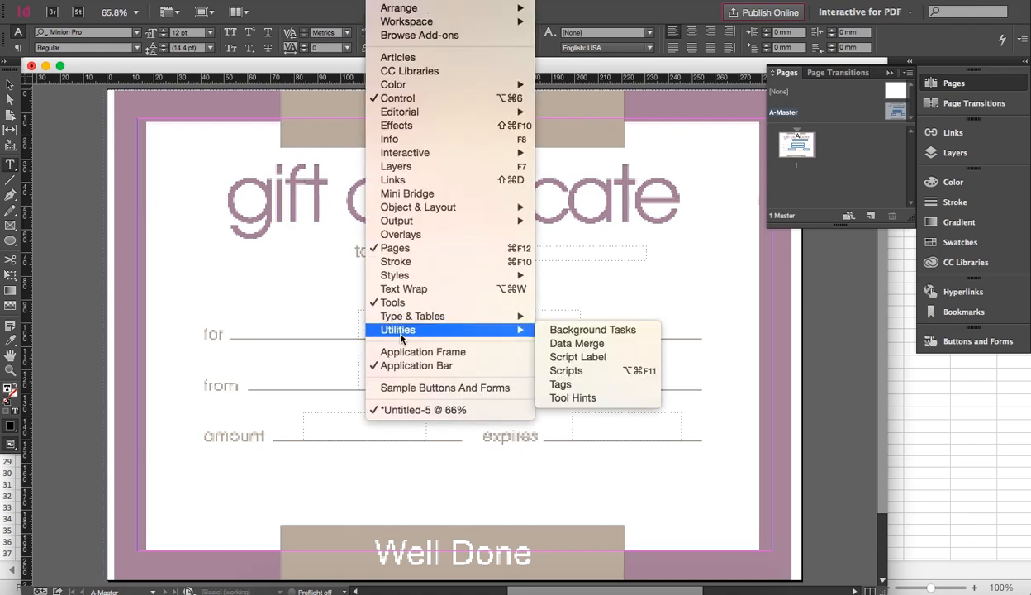
{"action": "left_click", "coordinate": [557, 345]}
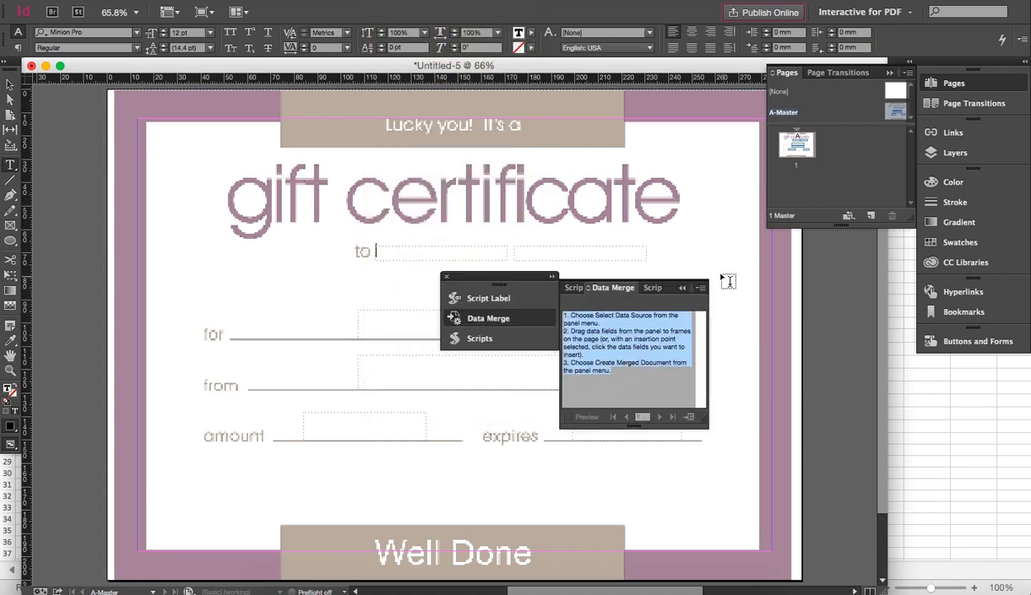
{"action": "left_click", "coordinate": [699, 290]}
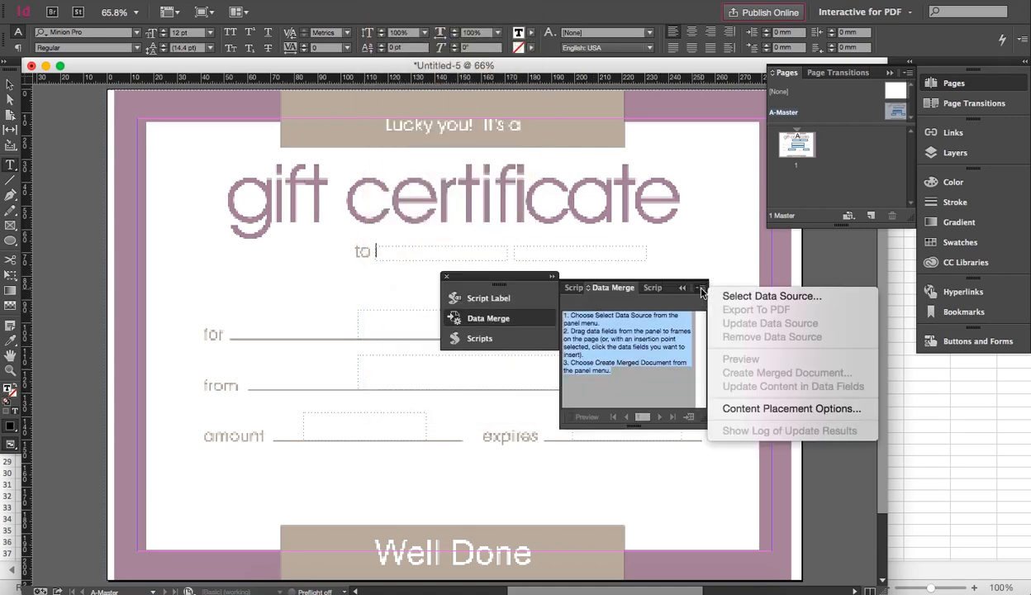
{"action": "left_click", "coordinate": [735, 297]}
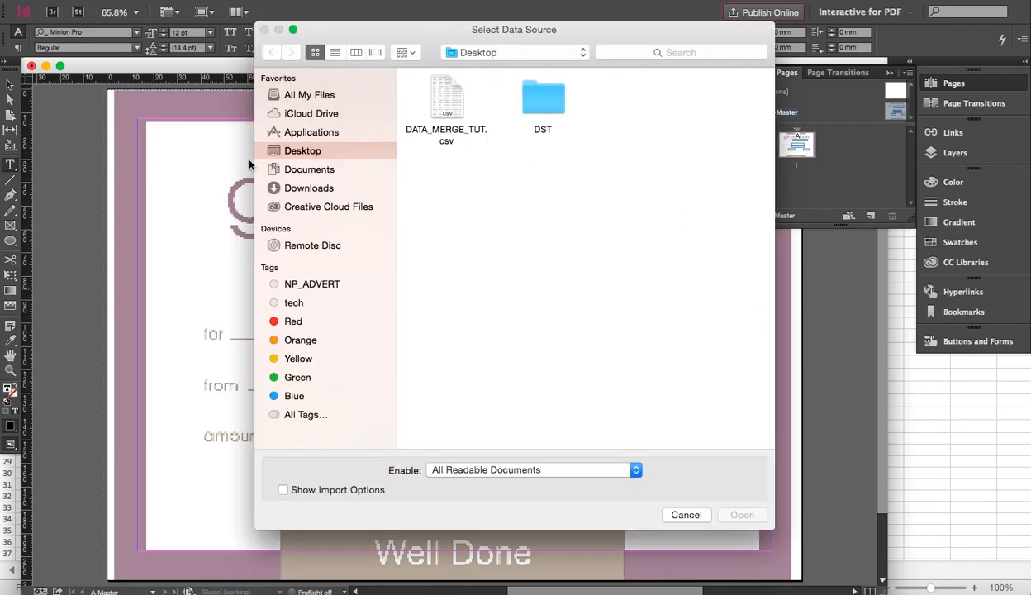
{"action": "left_click", "coordinate": [450, 98]}
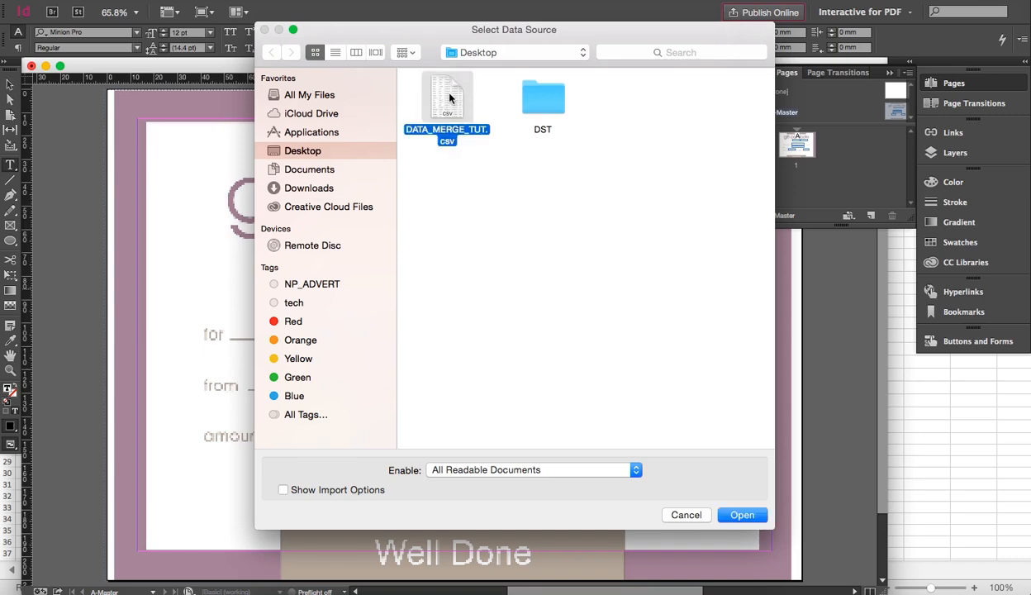
{"action": "left_click", "coordinate": [732, 514]}
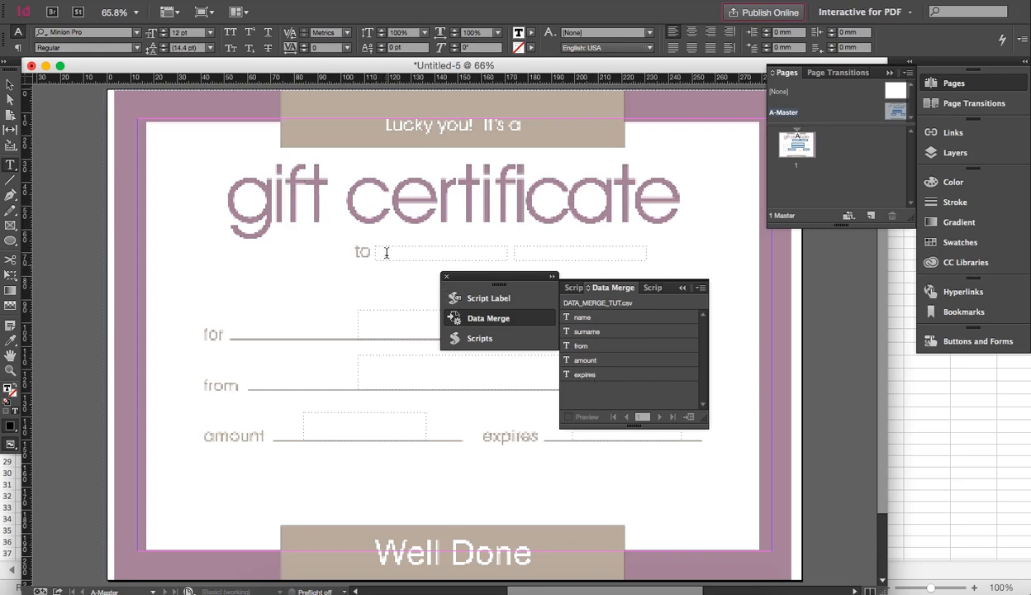
Insert the name and surname data fields in the two frames after "to", and move the Data Merge panel clear of the frames
{"action": "left_click", "coordinate": [583, 319]}
{"action": "left_click", "coordinate": [586, 332]}
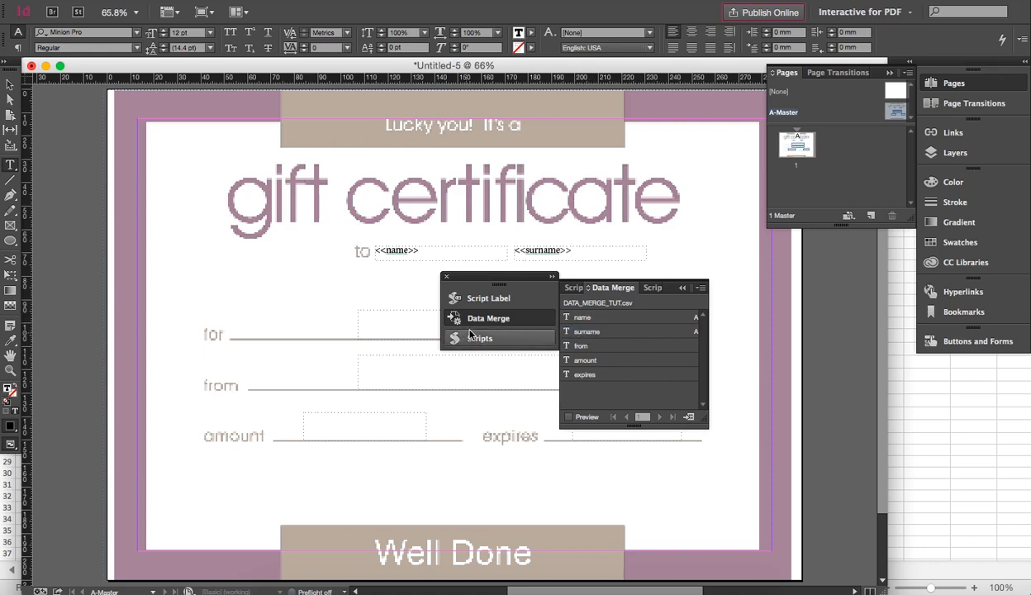
{"action": "left_click_drag", "start_coordinate": [519, 278], "coordinate": [186, 173]}
{"action": "left_click", "coordinate": [221, 173]}
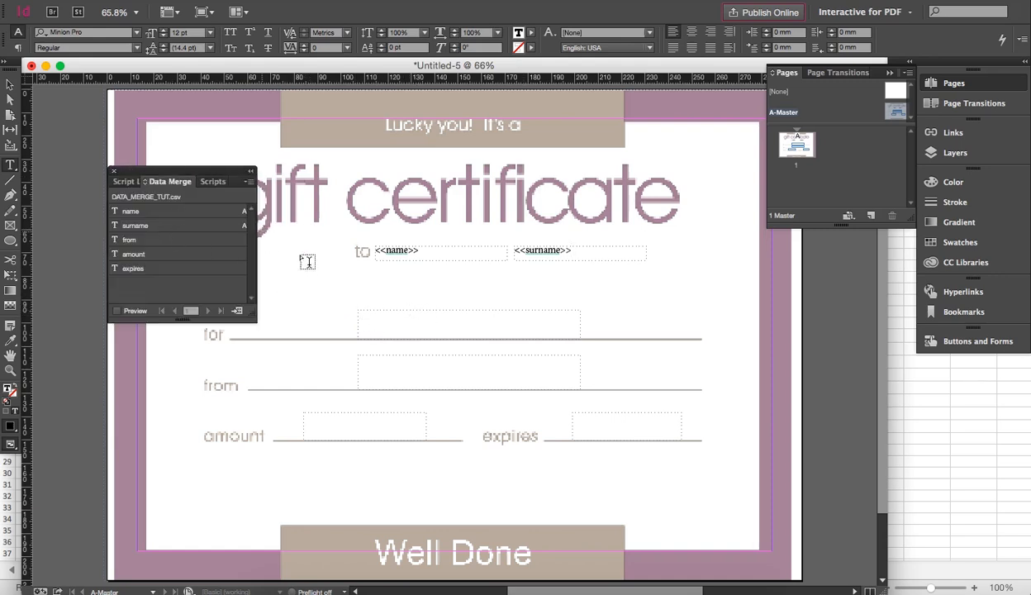
{"action": "left_click_drag", "start_coordinate": [215, 181], "coordinate": [180, 141]}
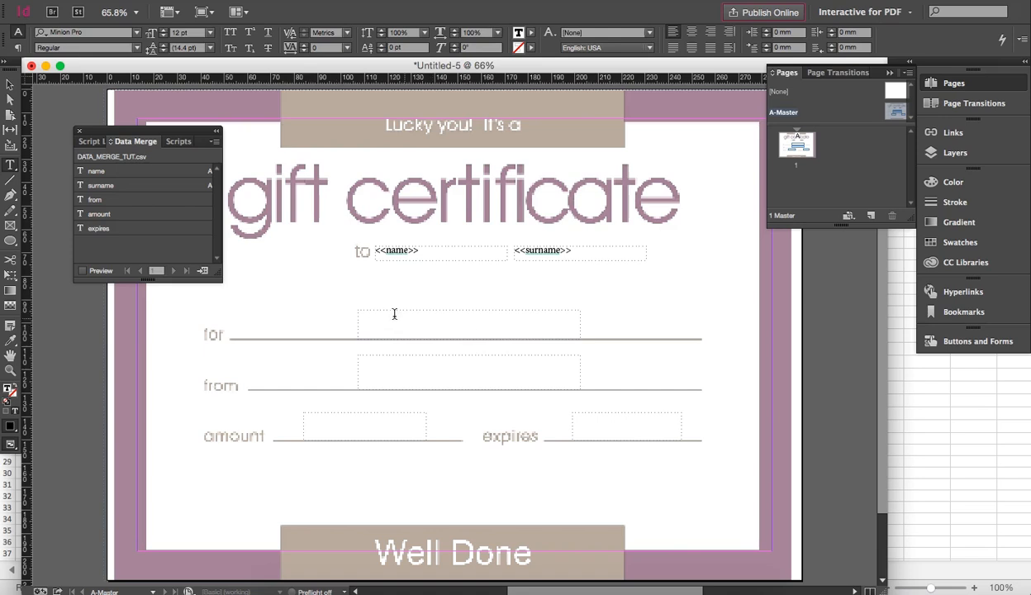
Insert the from, amount and expires data fields in their matching frames and close the Data Merge panel
{"action": "left_click", "coordinate": [360, 359]}
{"action": "left_click", "coordinate": [96, 199]}
{"action": "left_click", "coordinate": [126, 214]}
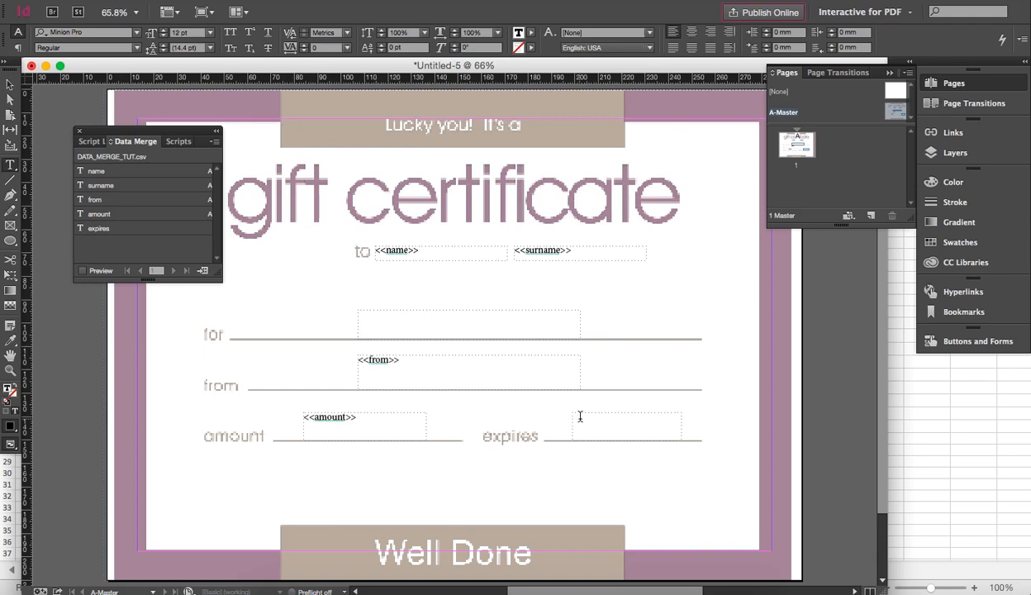
{"action": "left_click", "coordinate": [580, 417]}
{"action": "left_click", "coordinate": [113, 227]}
{"action": "left_click", "coordinate": [79, 131]}
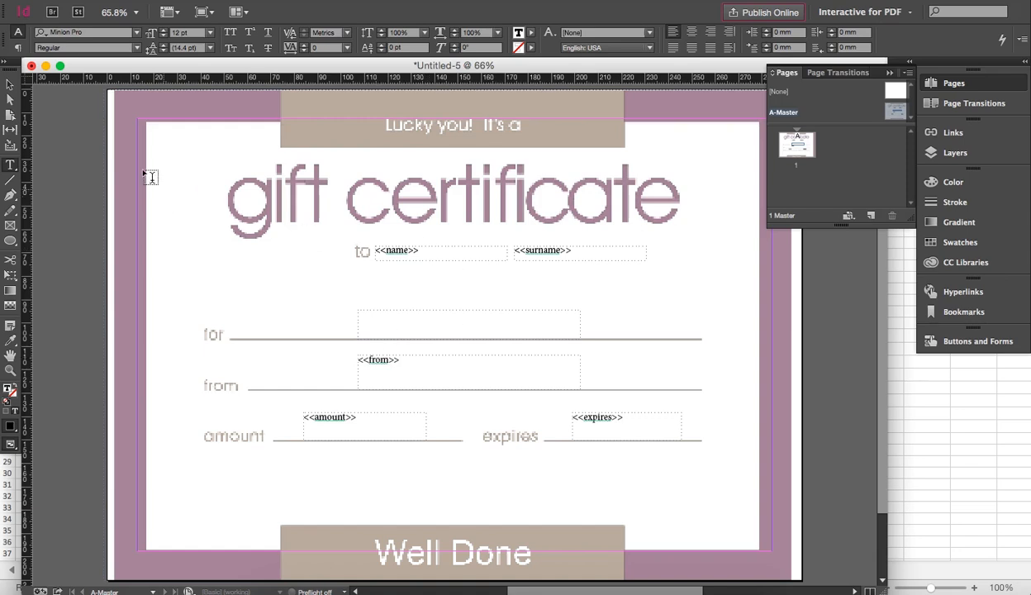
Set the font size of the name and surname placeholders to 18 pt
{"action": "double_click", "coordinate": [396, 250]}
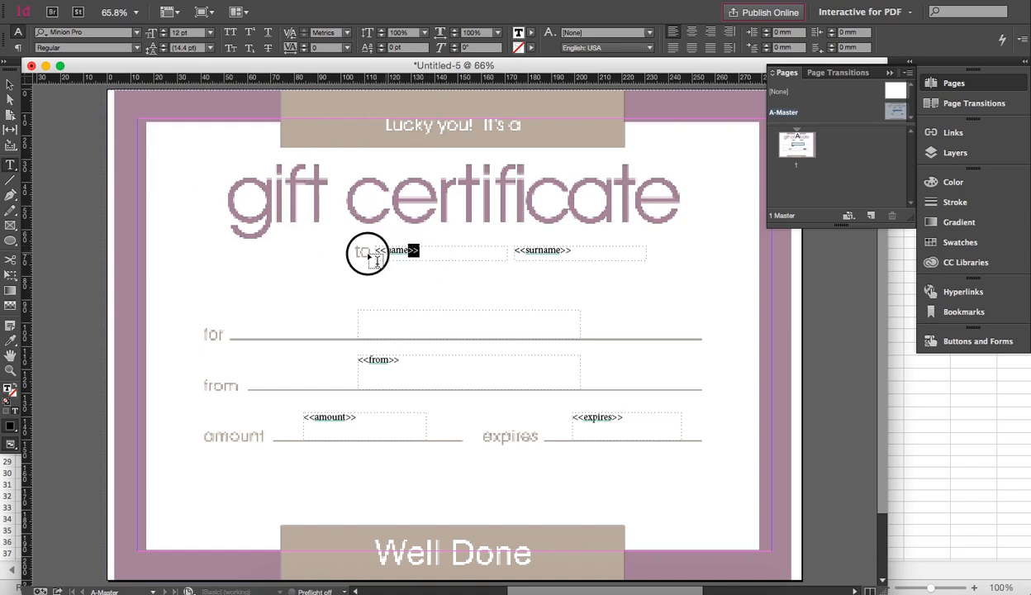
{"action": "left_click", "coordinate": [210, 33]}
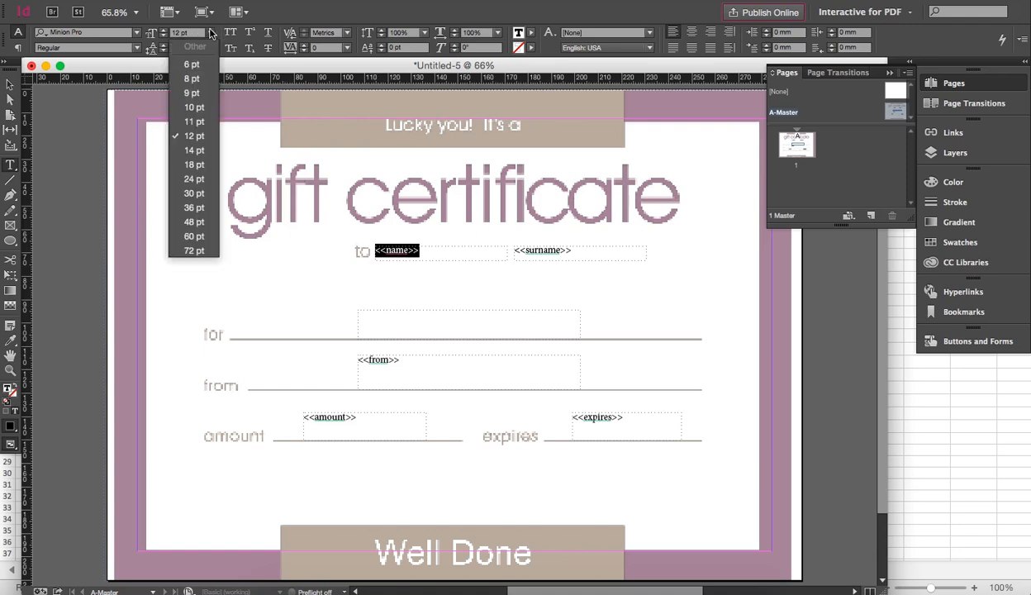
{"action": "left_click", "coordinate": [194, 152]}
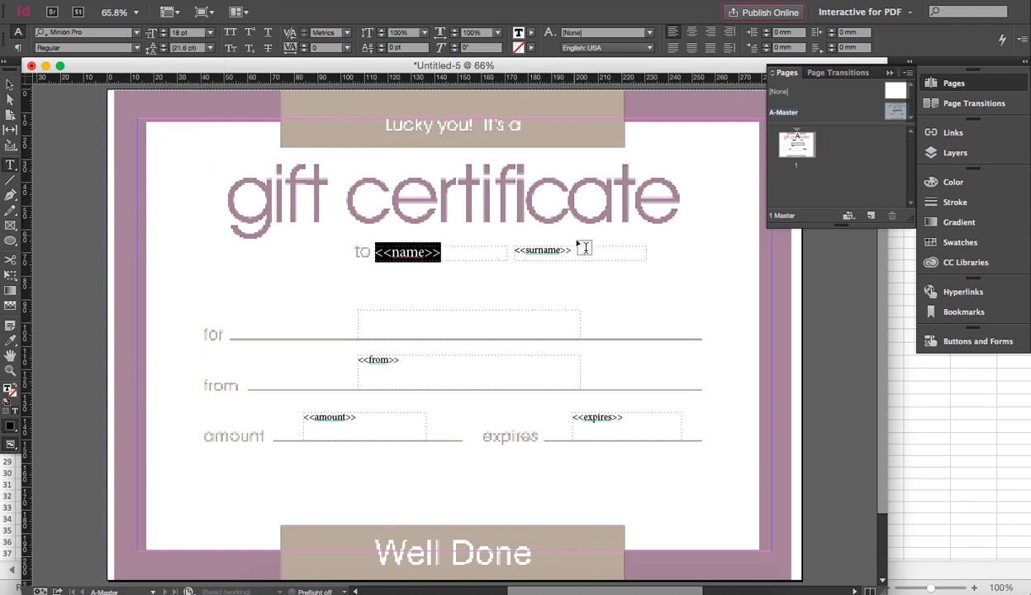
{"action": "double_click", "coordinate": [514, 249]}
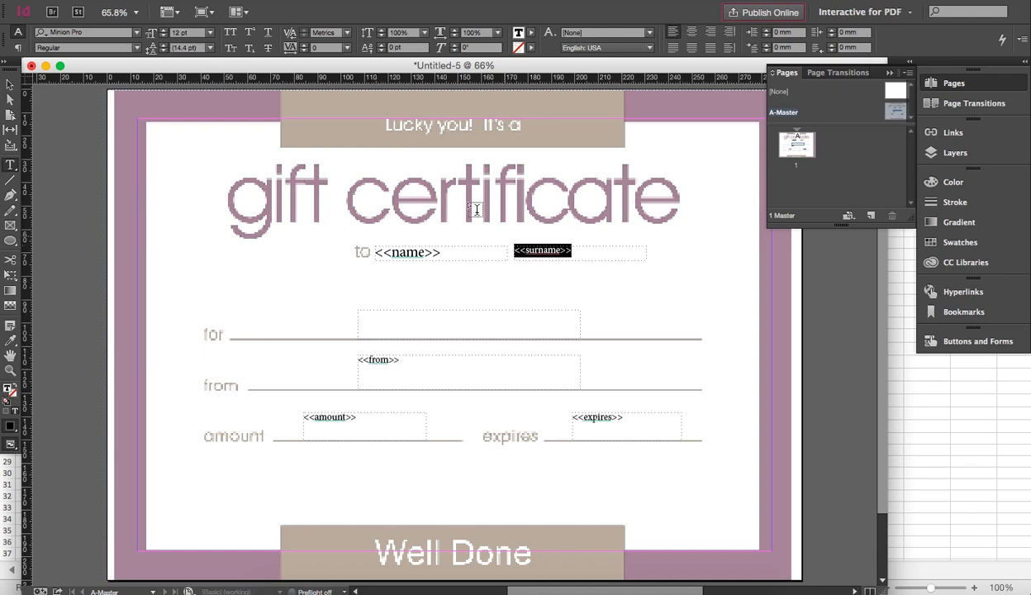
{"action": "left_click", "coordinate": [210, 33]}
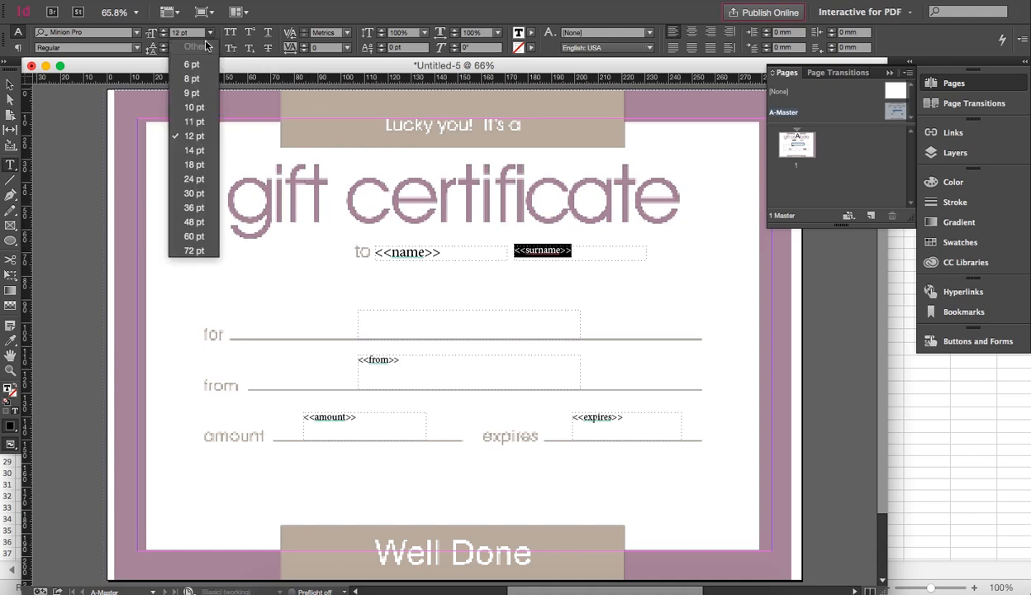
{"action": "left_click", "coordinate": [194, 152]}
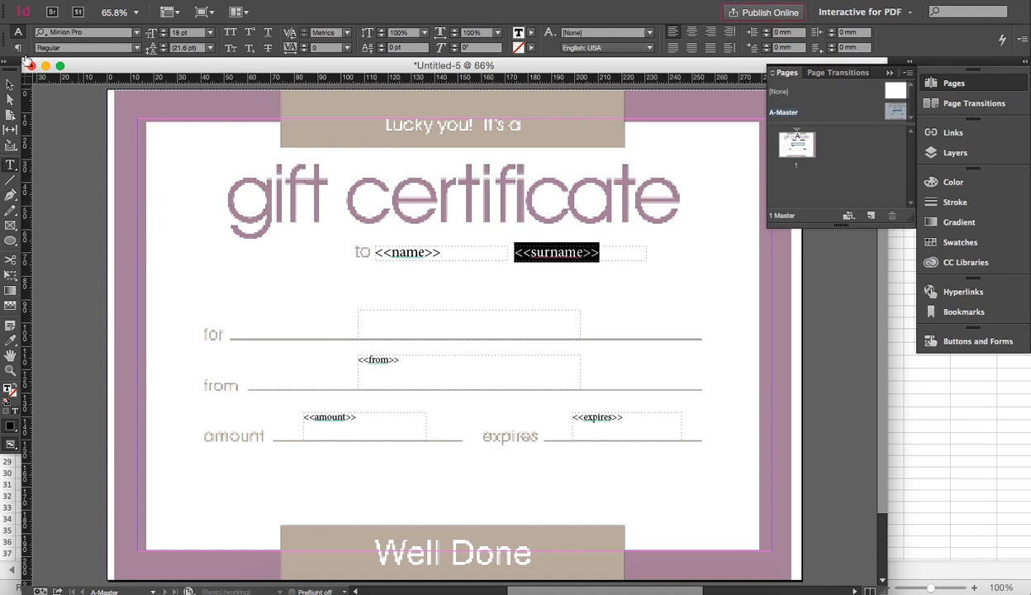
Set the from placeholder to 24 pt and centre it in its frame
{"action": "left_click_drag", "start_coordinate": [401, 360], "coordinate": [351, 366]}
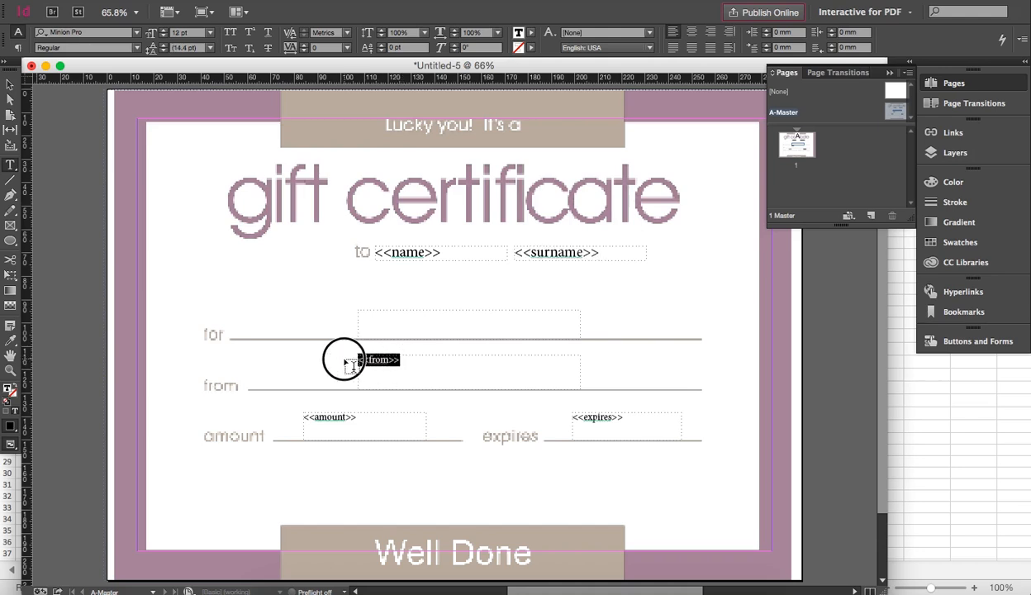
{"action": "left_click", "coordinate": [210, 33]}
{"action": "left_click", "coordinate": [194, 179]}
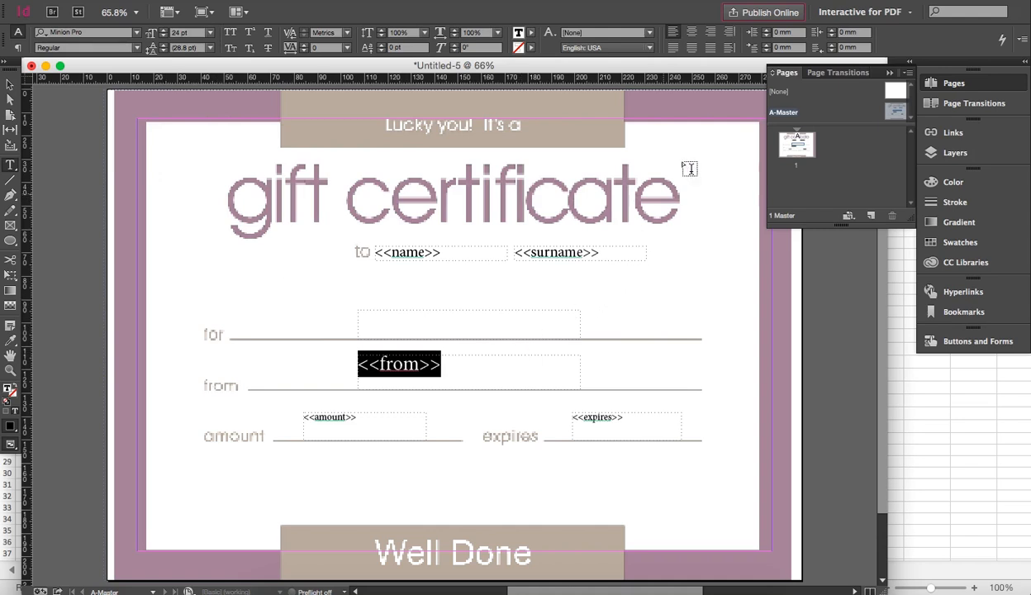
{"action": "left_click", "coordinate": [692, 33]}
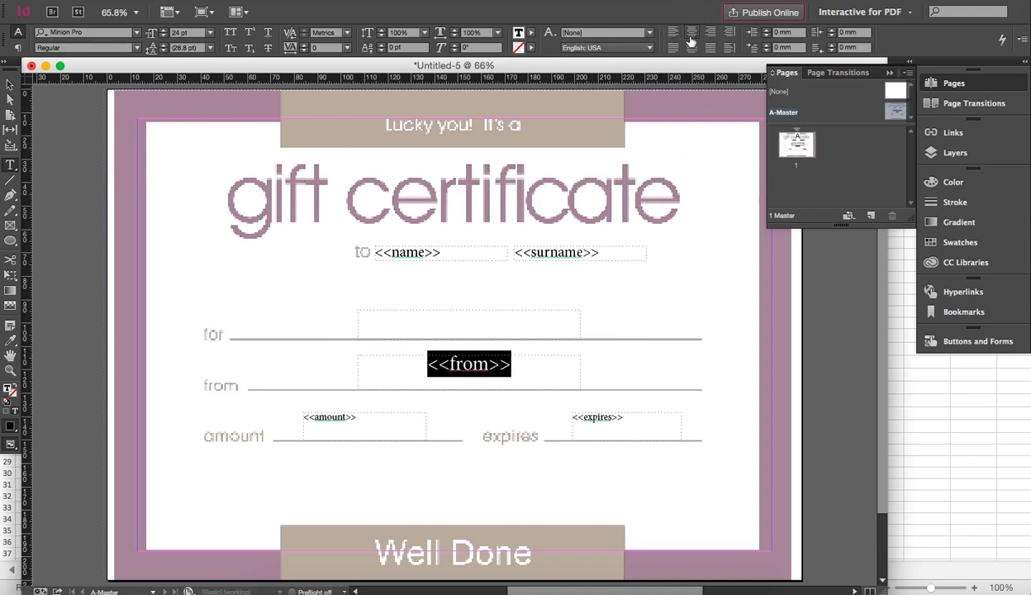
Set the font size of the amount and expires placeholders to 14 pt
{"action": "left_click_drag", "start_coordinate": [359, 417], "coordinate": [295, 420]}
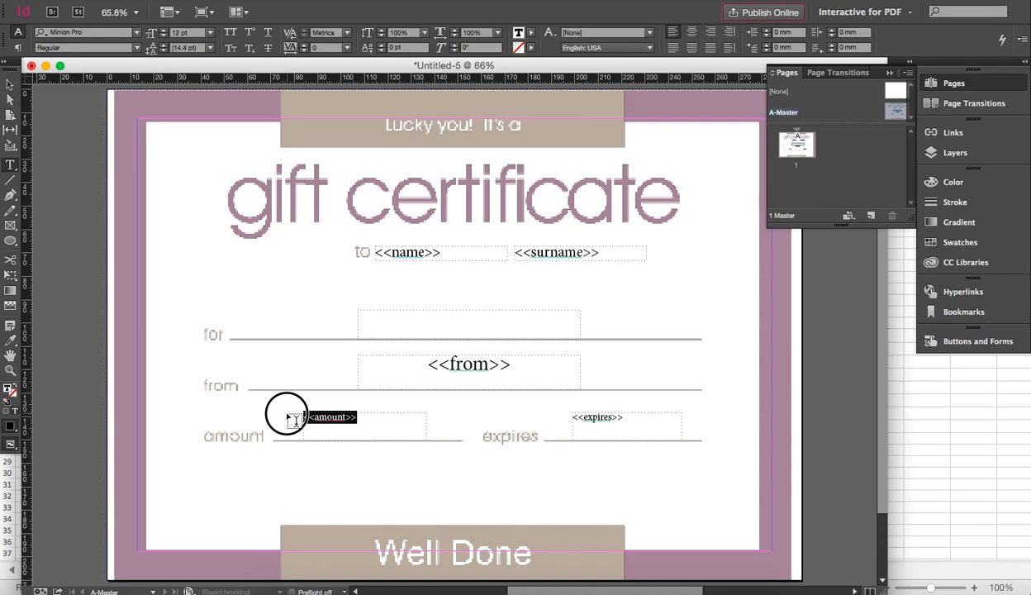
{"action": "left_click", "coordinate": [210, 33]}
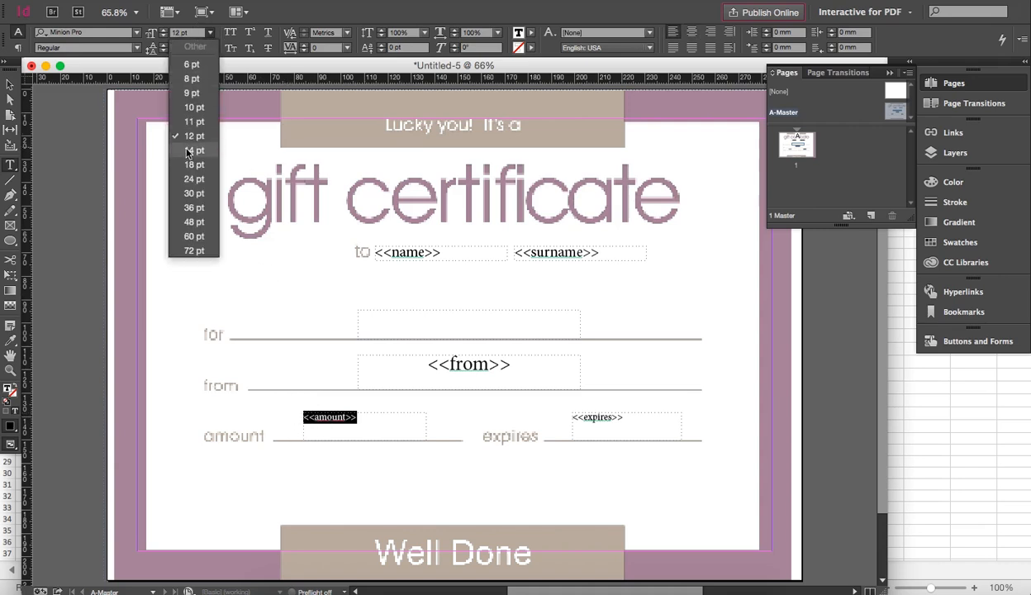
{"action": "left_click", "coordinate": [189, 151]}
{"action": "left_click_drag", "start_coordinate": [624, 418], "coordinate": [570, 418]}
{"action": "left_click", "coordinate": [210, 33]}
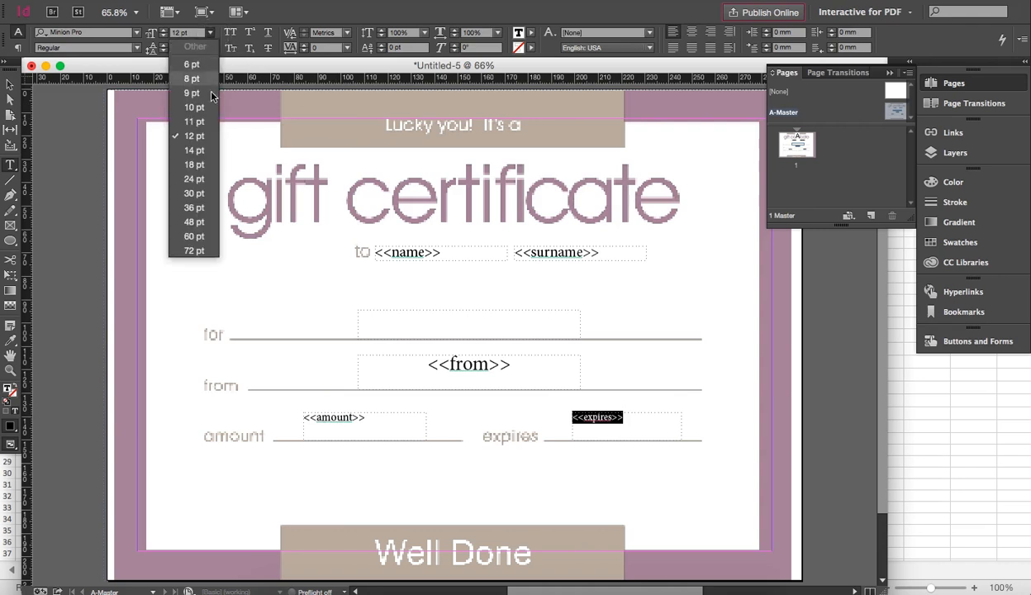
{"action": "left_click", "coordinate": [188, 151]}
Change the amount placeholder's font style to Bold
{"action": "left_click_drag", "start_coordinate": [364, 417], "coordinate": [288, 414]}
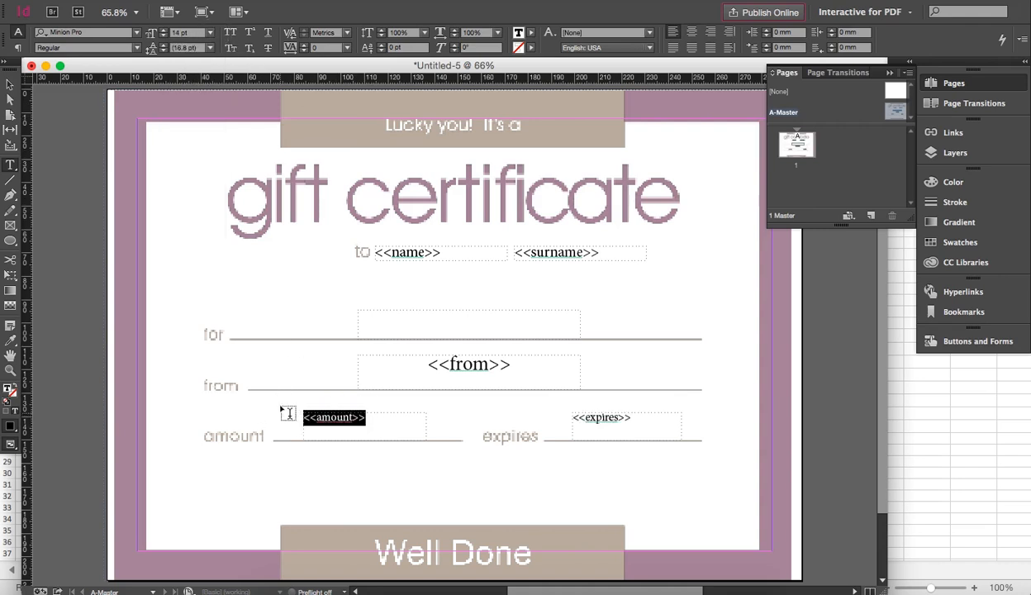
{"action": "left_click", "coordinate": [137, 48]}
{"action": "left_click", "coordinate": [74, 167]}
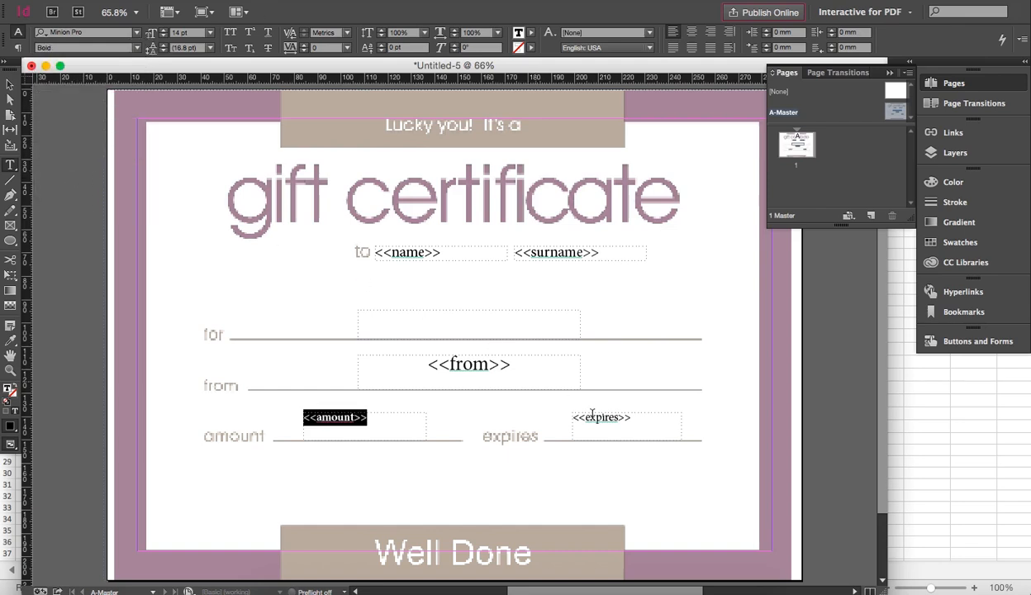
Change the expires placeholder's font style to Bold
{"action": "left_click_drag", "start_coordinate": [635, 417], "coordinate": [571, 417]}
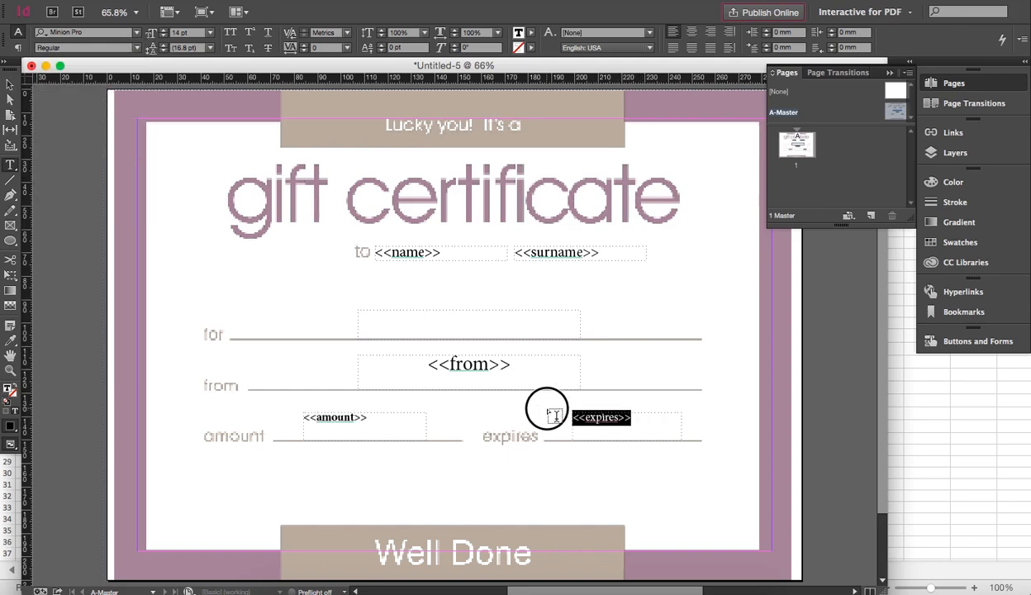
{"action": "left_click", "coordinate": [138, 48]}
{"action": "left_click", "coordinate": [92, 175]}
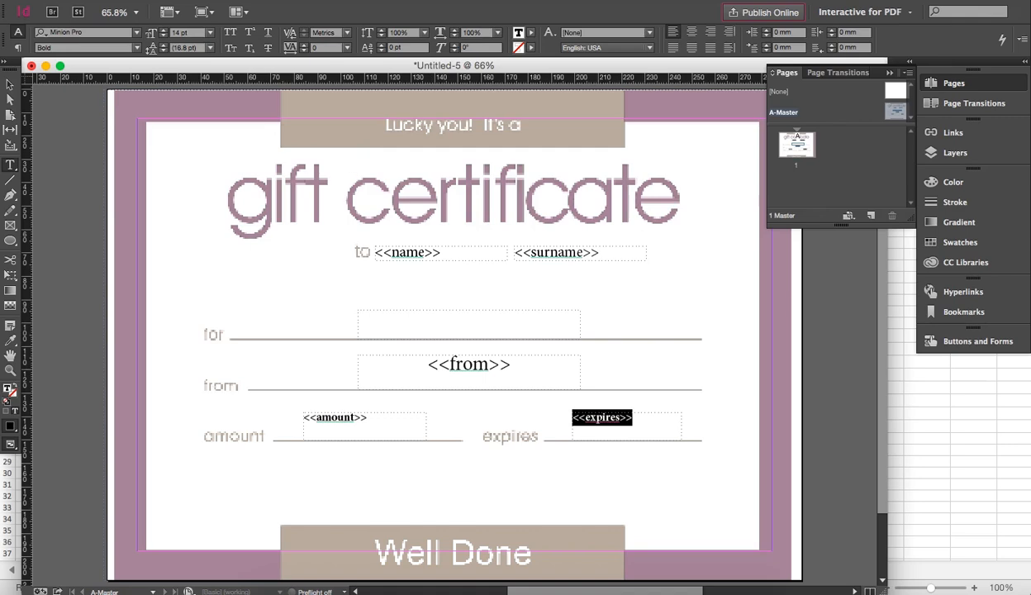
Create a merged document from the DATA_MERGE_TUT.csv data source, using all records with a single record per document page
{"action": "left_click", "coordinate": [397, 2]}
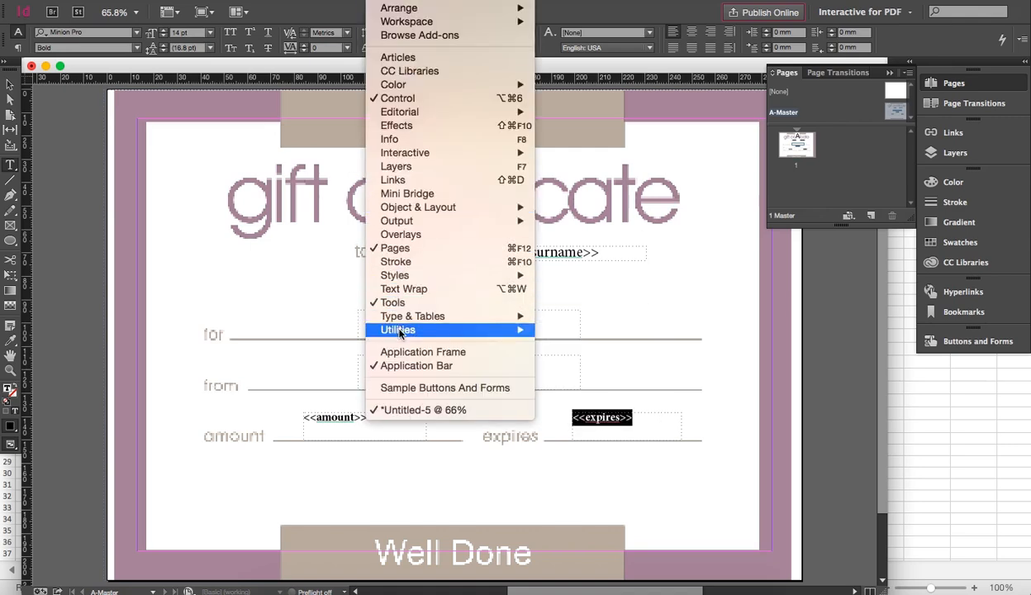
{"action": "mouse_move", "coordinate": [414, 332]}
{"action": "left_click", "coordinate": [565, 343]}
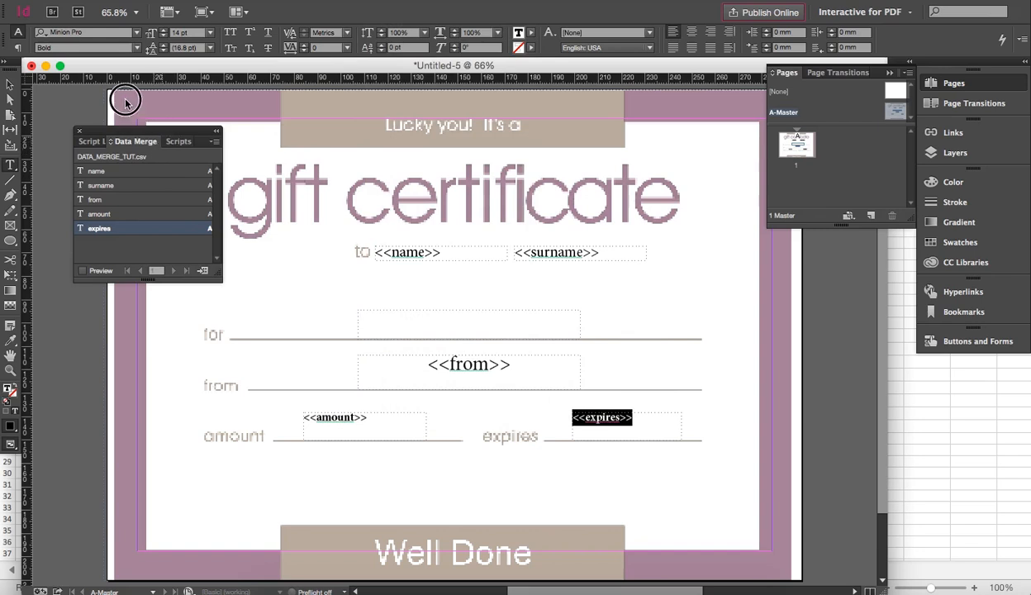
{"action": "left_click_drag", "start_coordinate": [117, 131], "coordinate": [89, 89]}
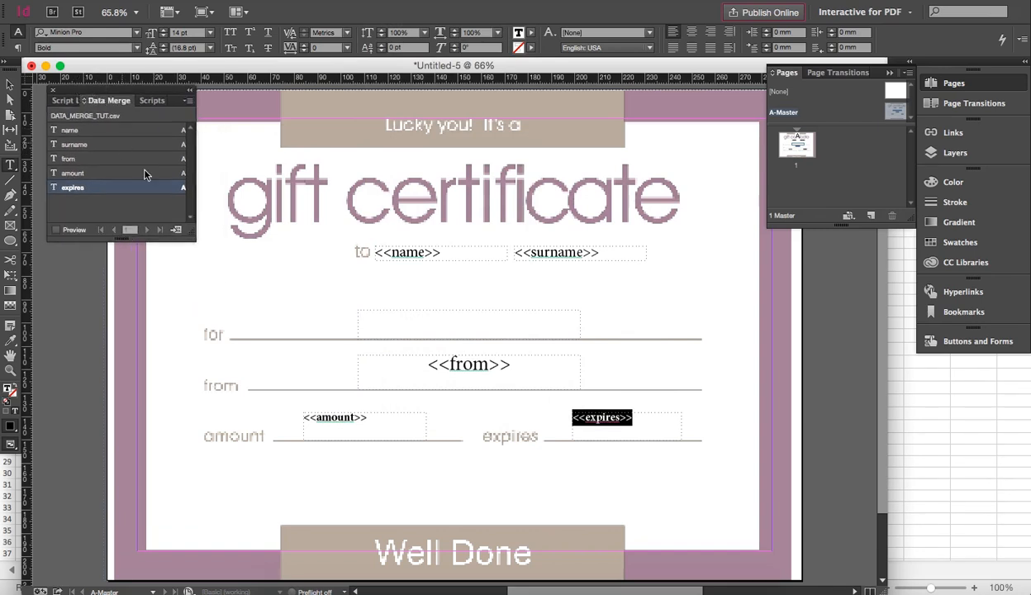
{"action": "left_click", "coordinate": [175, 231]}
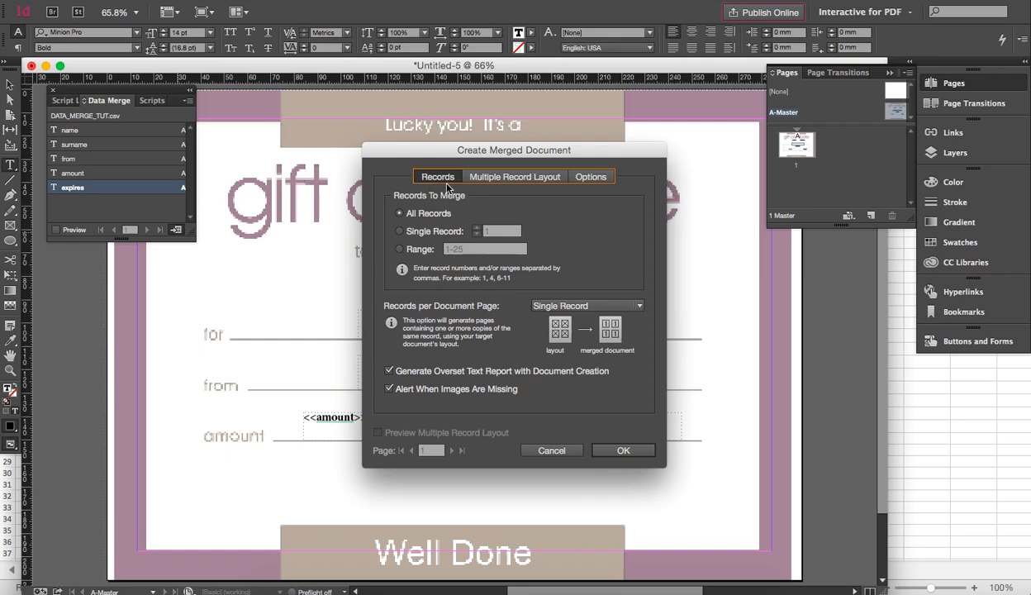
{"action": "left_click", "coordinate": [623, 450]}
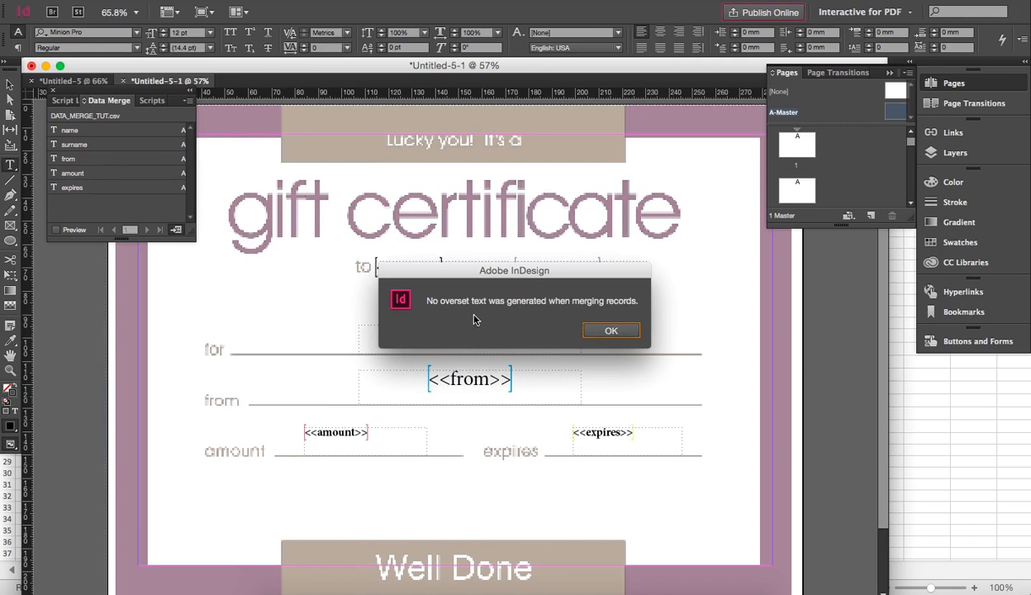
{"action": "left_click", "coordinate": [593, 332]}
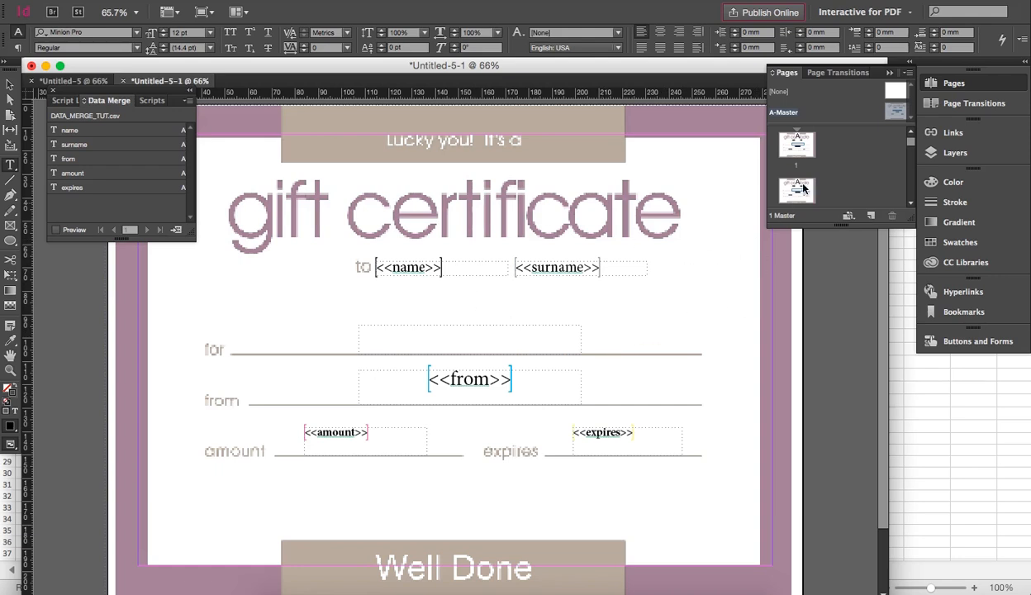
Go to page 1 of the merged document and page through the filled-in certificates in Presentation mode
{"action": "left_click_drag", "start_coordinate": [810, 150], "coordinate": [808, 151]}
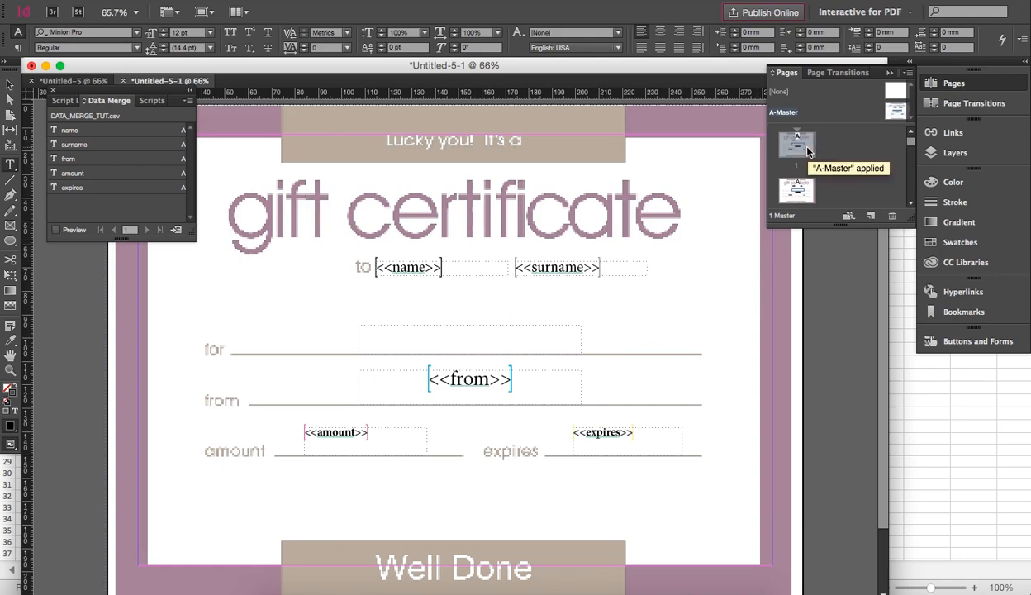
{"action": "double_click", "coordinate": [806, 150]}
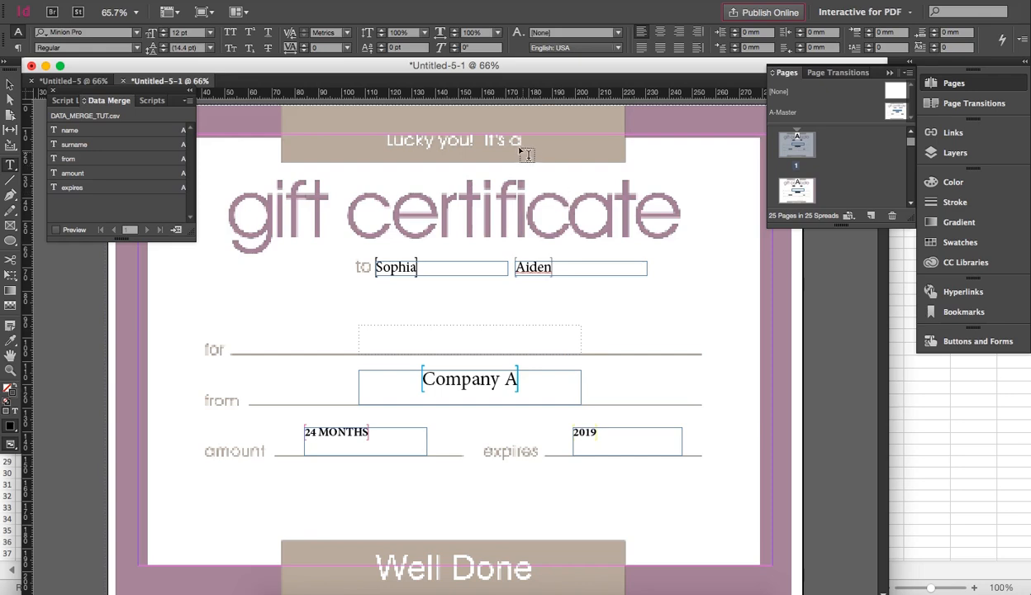
{"action": "left_click", "coordinate": [224, 17]}
{"action": "left_click", "coordinate": [216, 109]}
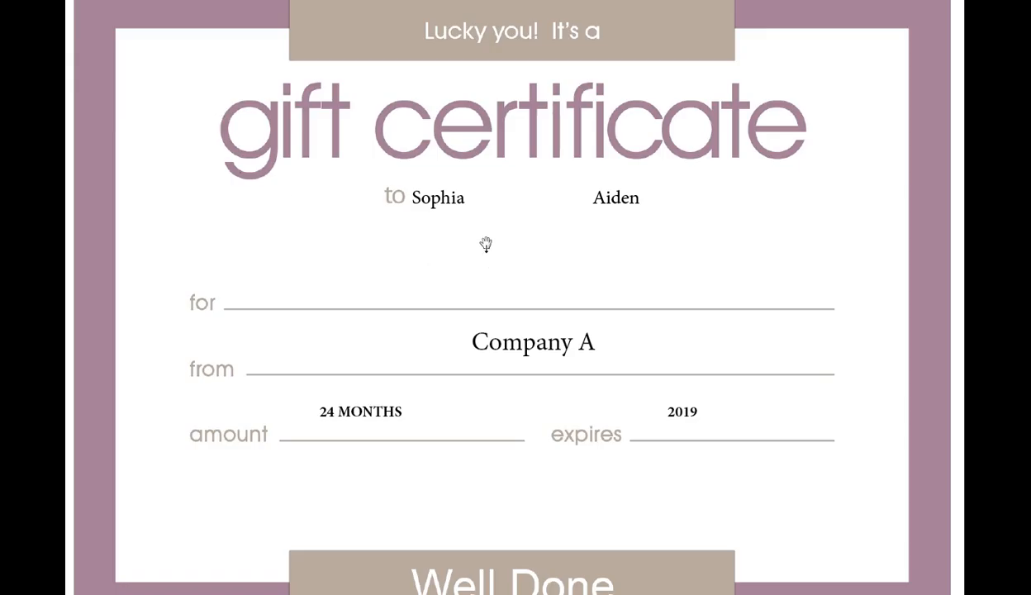
{"action": "left_click", "coordinate": [491, 321]}
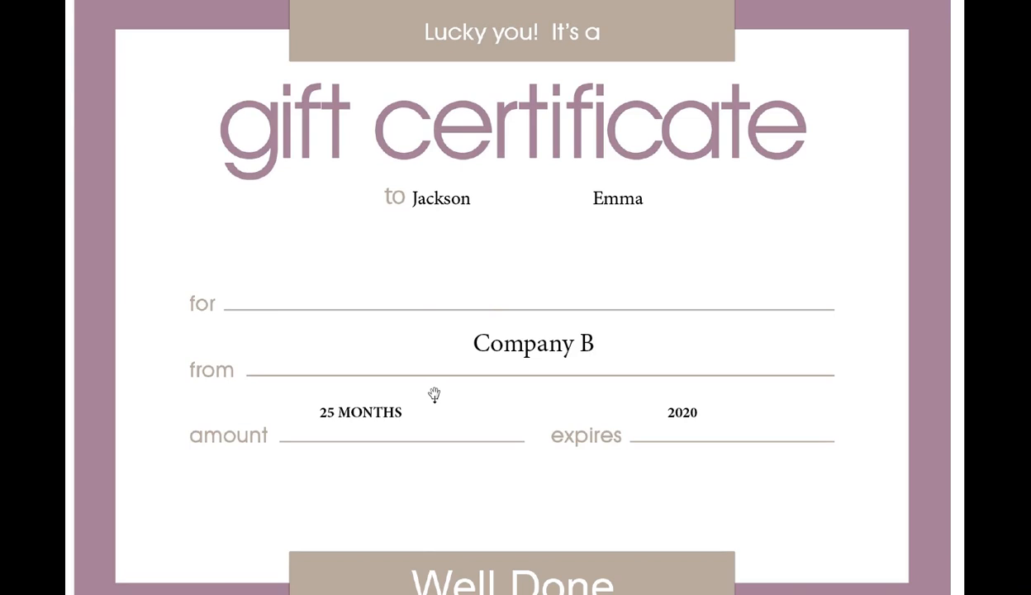
{"action": "left_click", "coordinate": [652, 411]}
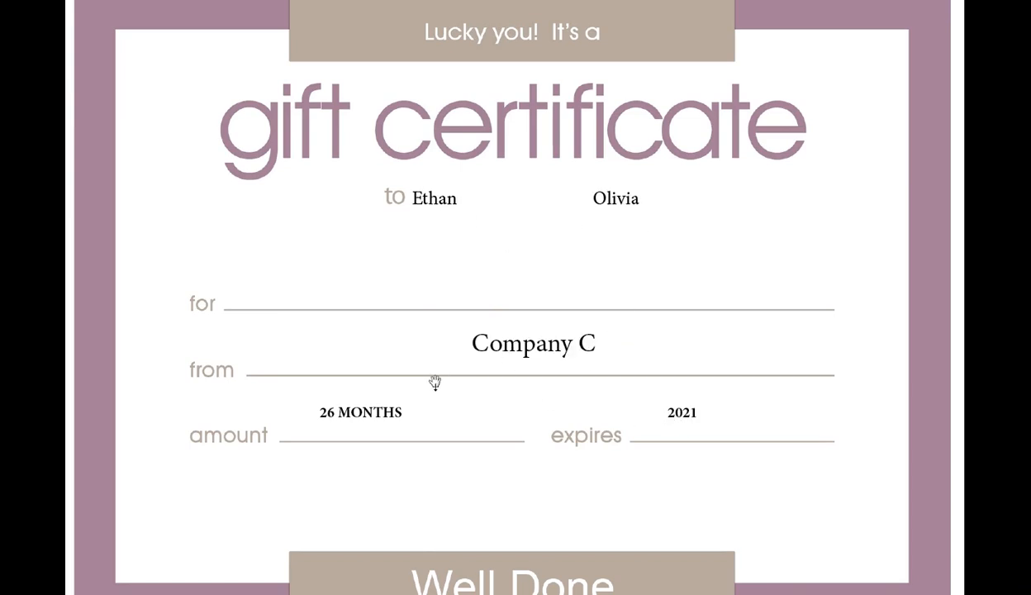
{"action": "left_click", "coordinate": [699, 433]}
{"action": "left_click", "coordinate": [698, 431]}
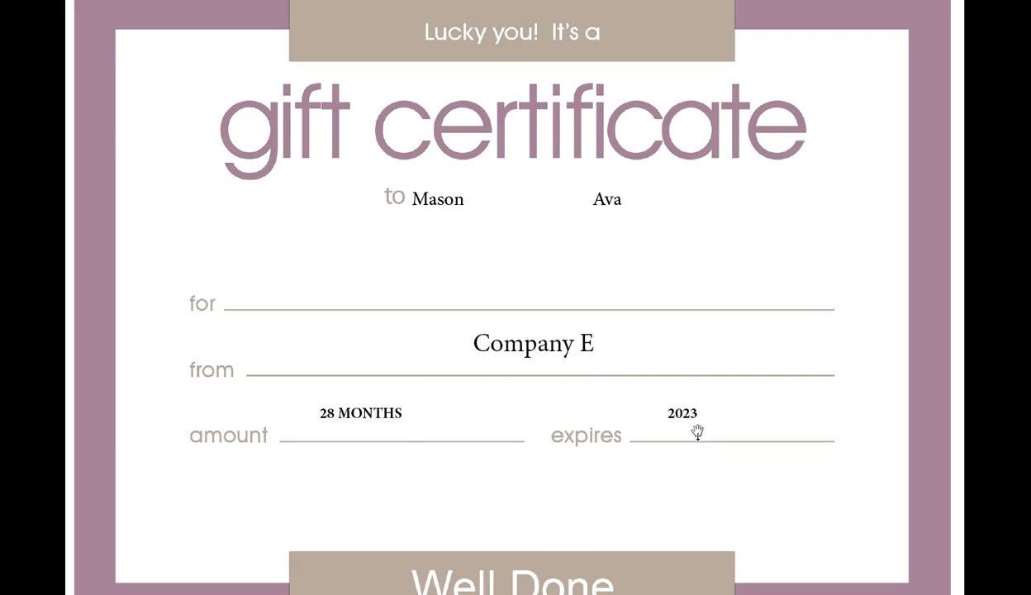